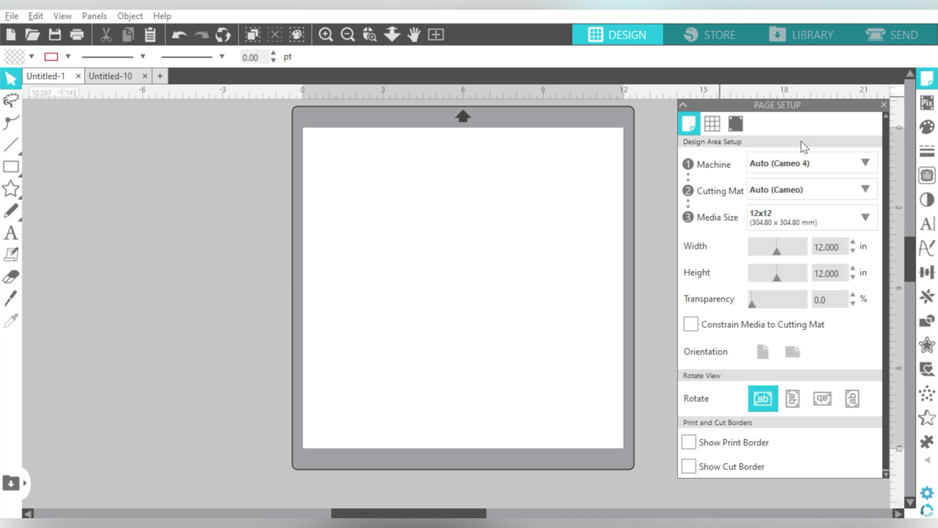
Step: Switch the page media size from 12x12 to Letter, 8.5 x 11 in
left_click(773, 214)
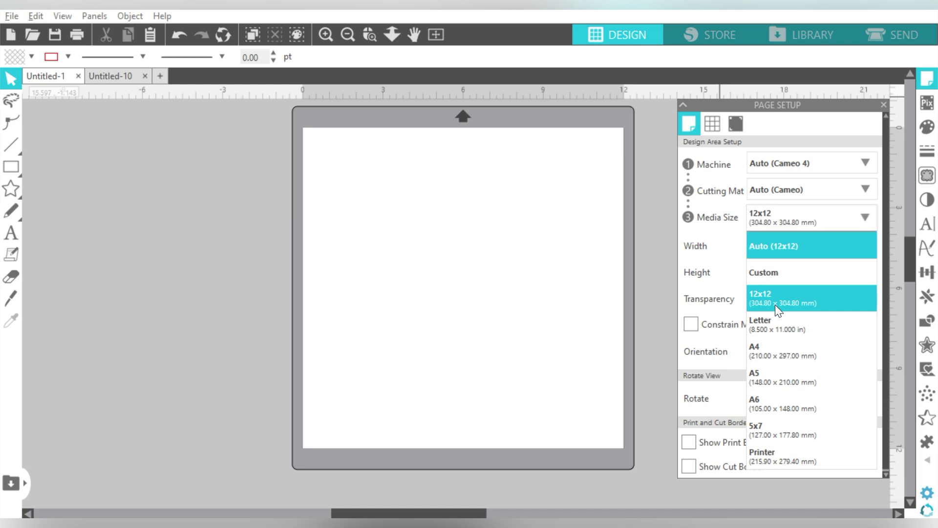
left_click(775, 327)
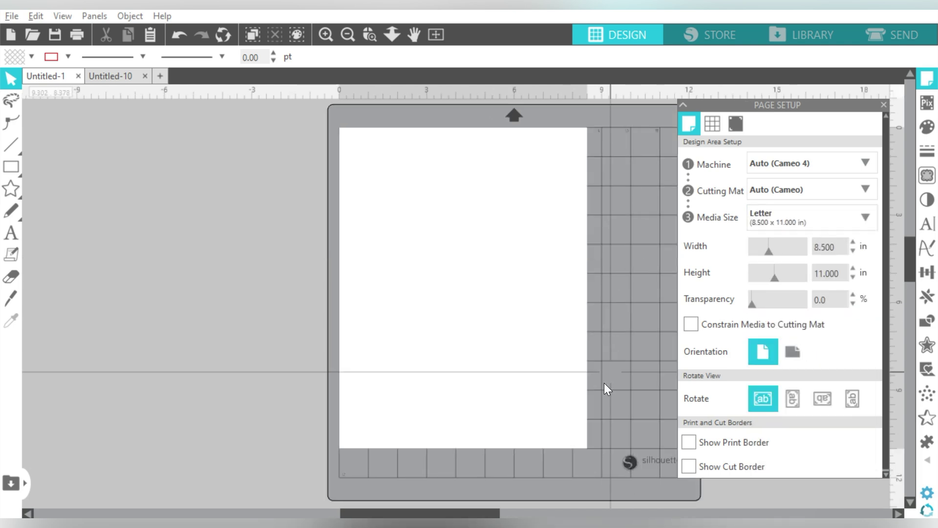
left_click_drag(468, 512, 496, 506)
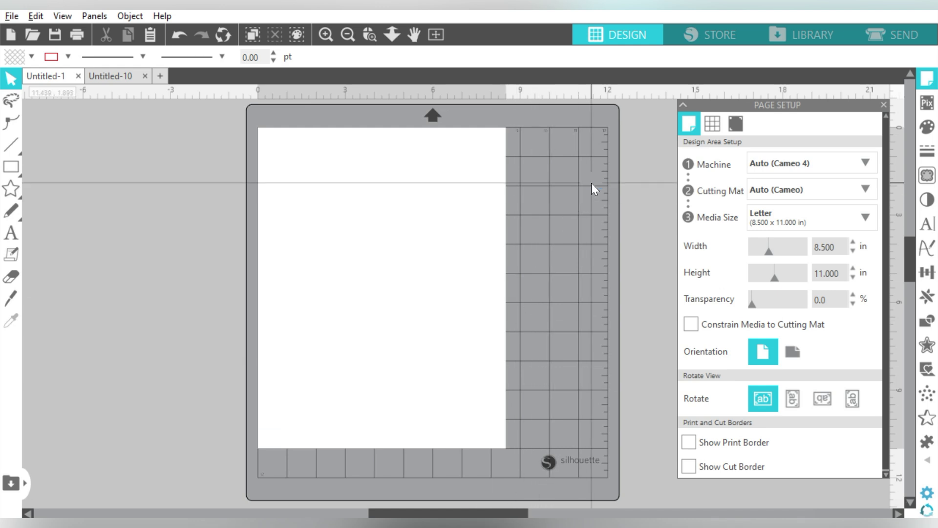
key("ctrl+m")
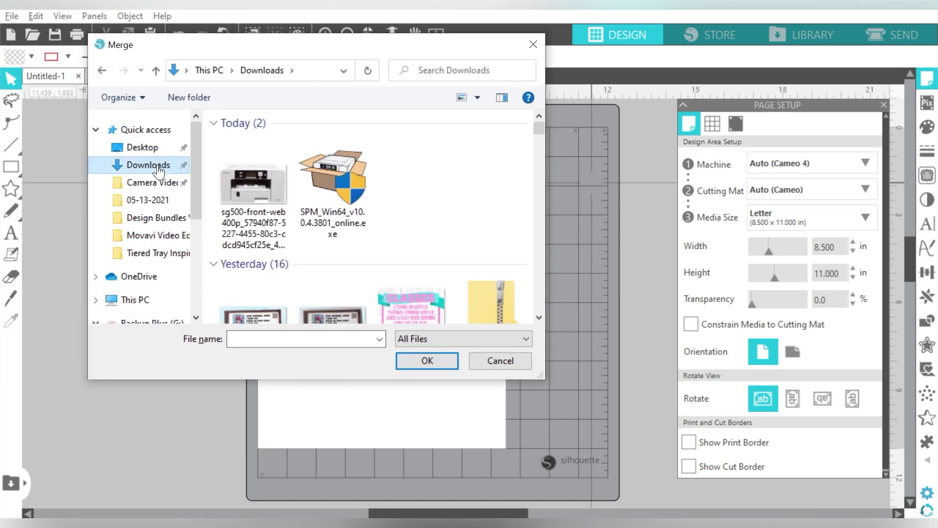
Step: Find 'sweatin' in Downloads, merge SweatinOut.svg from the SweatinOut folder, and select it
scroll(430, 196, "down", 10)
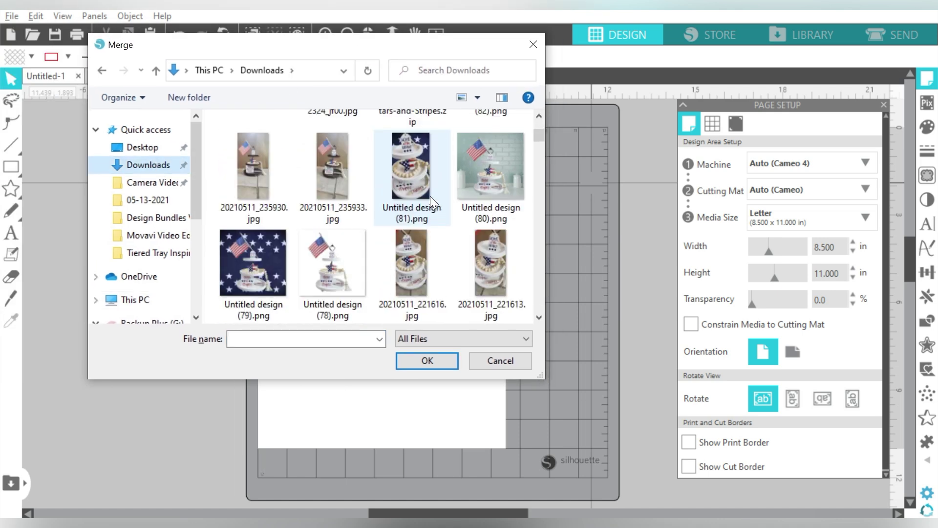
scroll(430, 196, "down", 4)
scroll(455, 223, "up", 4)
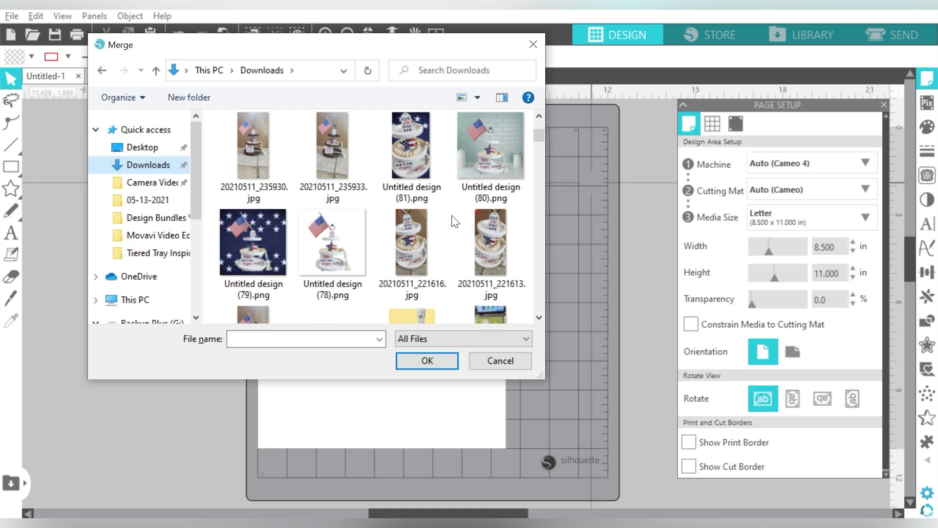
scroll(455, 222, "up", 4)
left_click(449, 73)
type("sw")
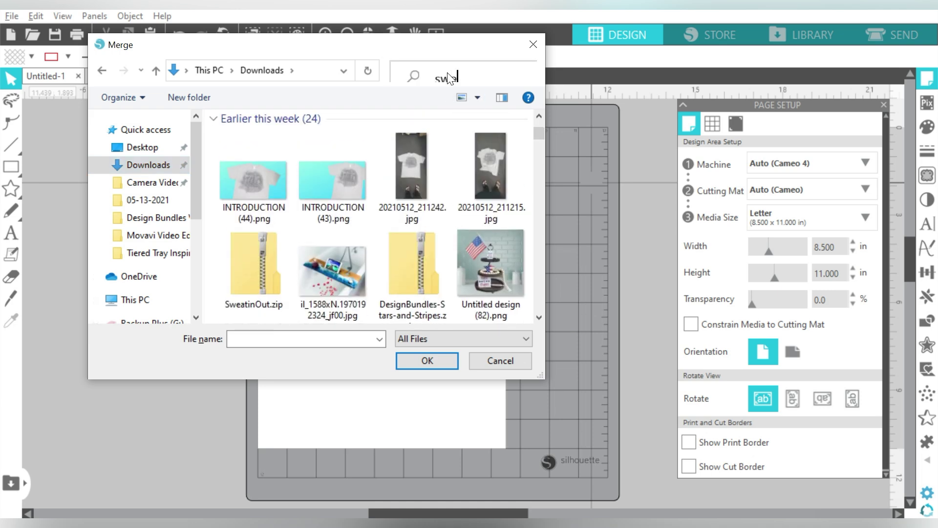
type("eatin")
double_click(339, 165)
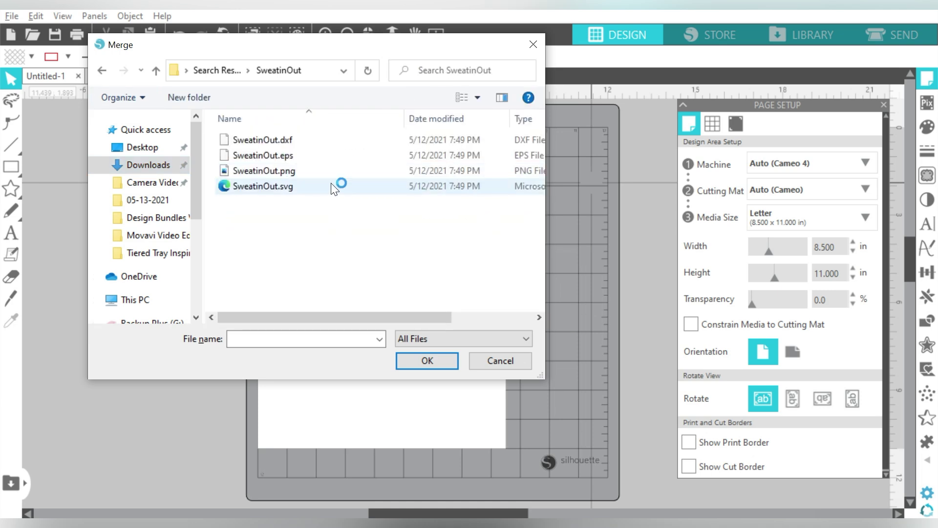
left_click(331, 185)
double_click(331, 185)
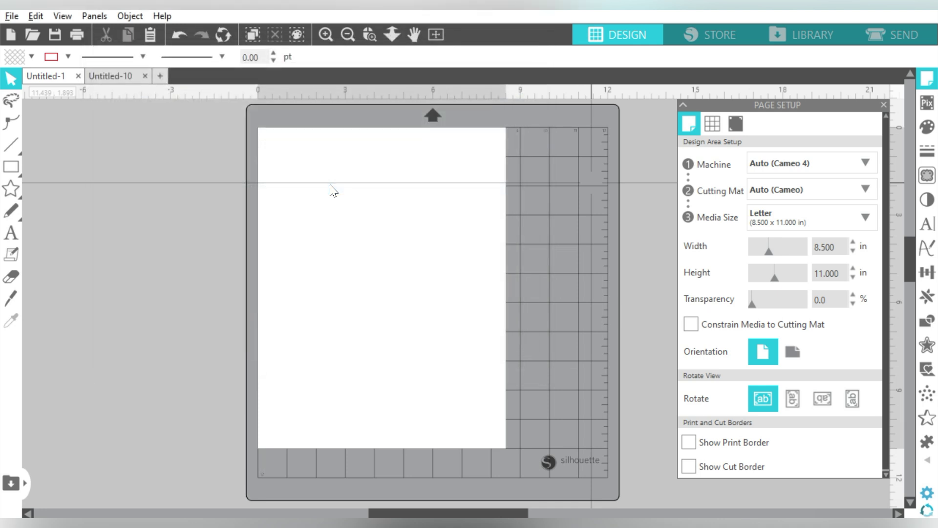
left_click_drag(367, 231, 586, 433)
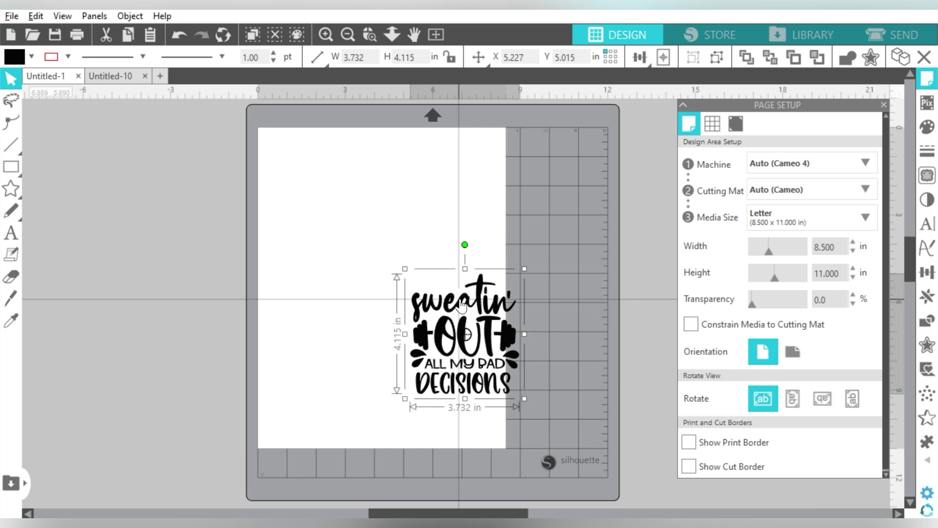
Step: Move the design top-left, resize it to 11 in tall, and make the page landscape
left_click_drag(455, 307, 326, 183)
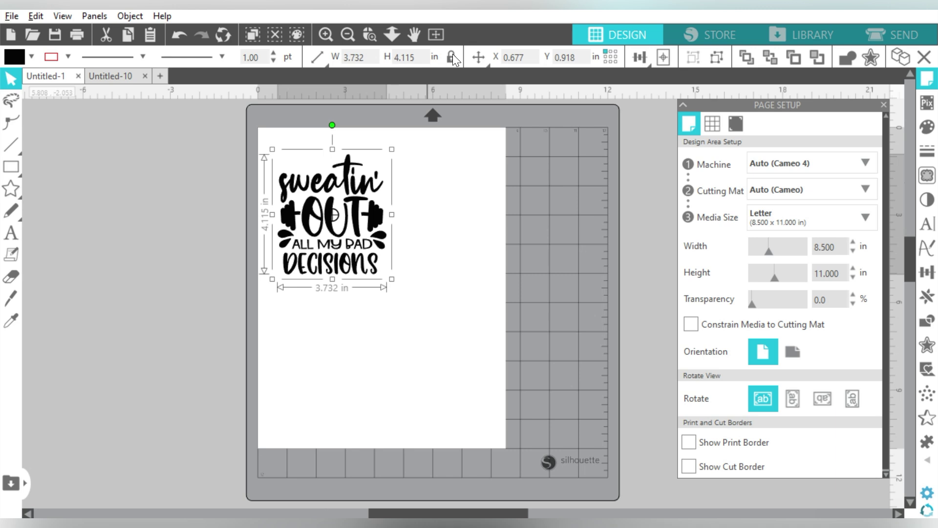
double_click(422, 57)
type("11")
key("Return")
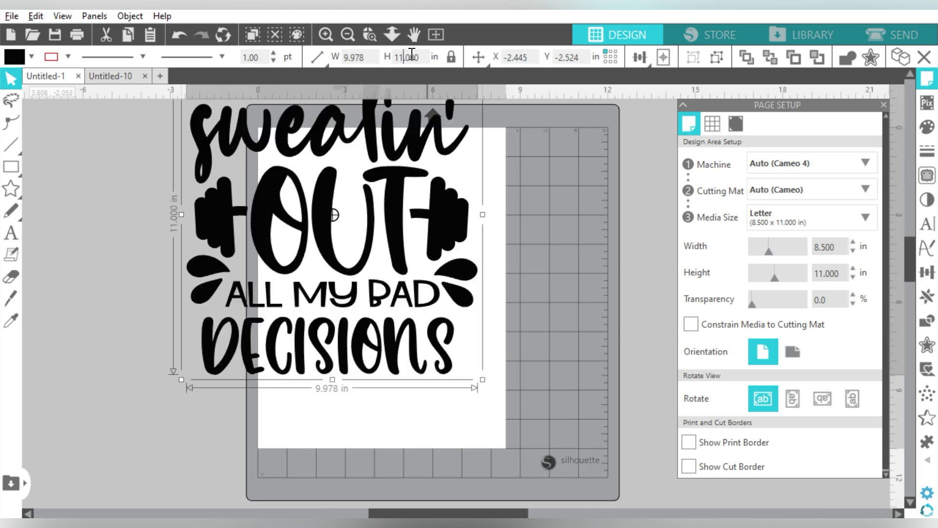
left_click(788, 350)
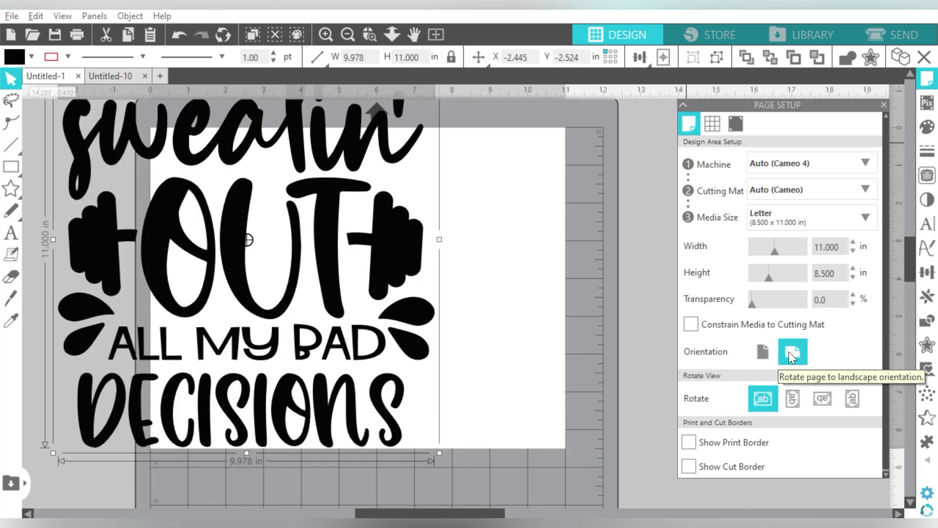
left_click(347, 33)
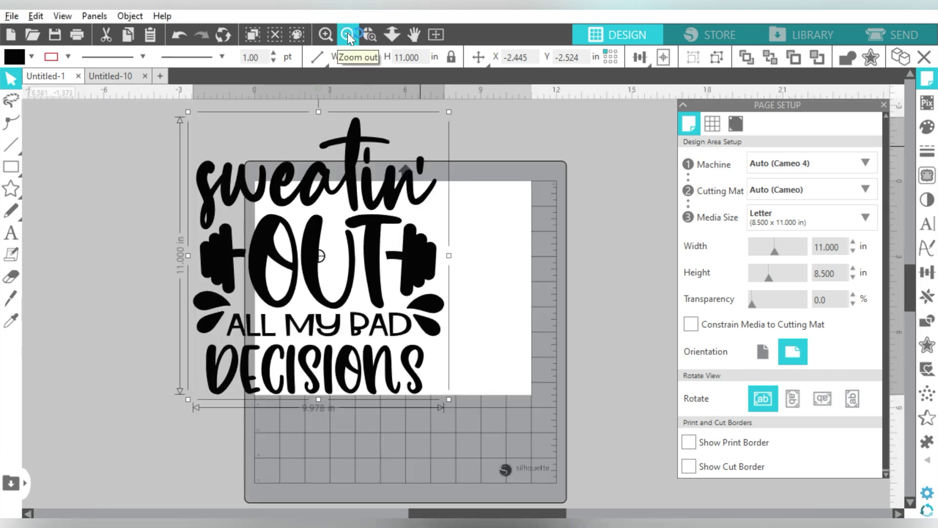
Step: Group the ALL MY BAD DECISIONS text and move it off the mat to the left
left_click_drag(356, 163, 433, 165)
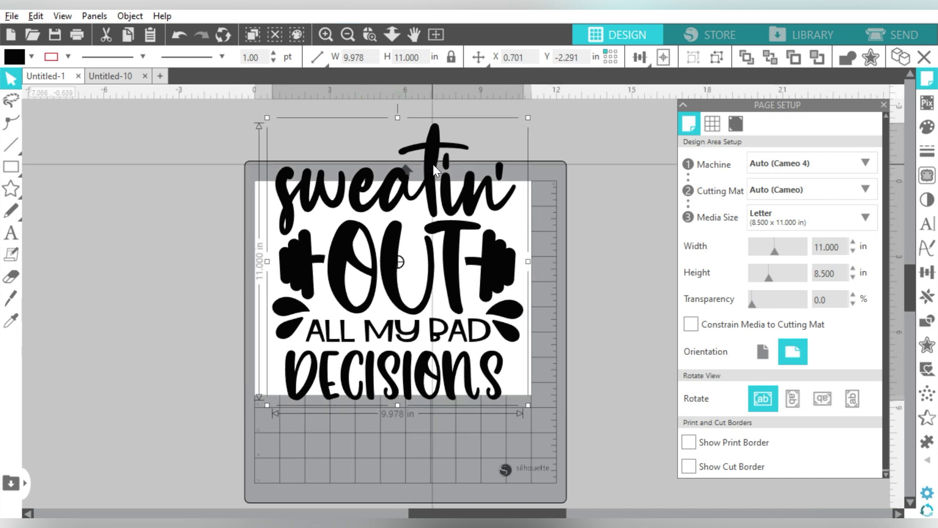
left_click_drag(433, 165, 433, 164)
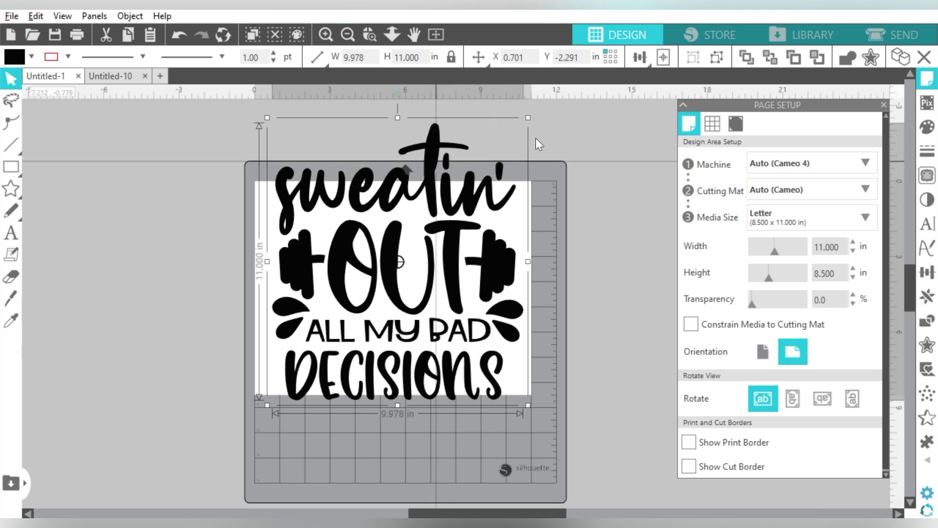
left_click(717, 56)
left_click(586, 148)
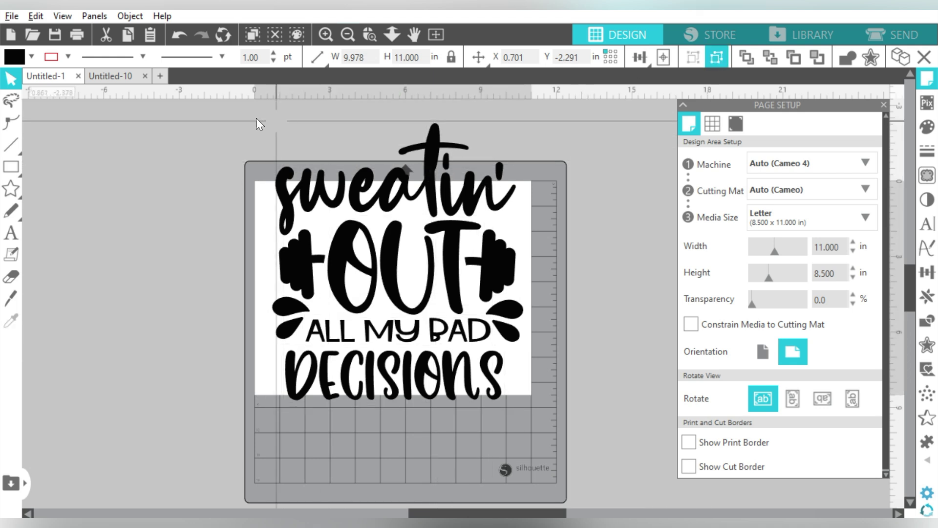
left_click_drag(256, 118, 613, 267)
left_click(717, 56)
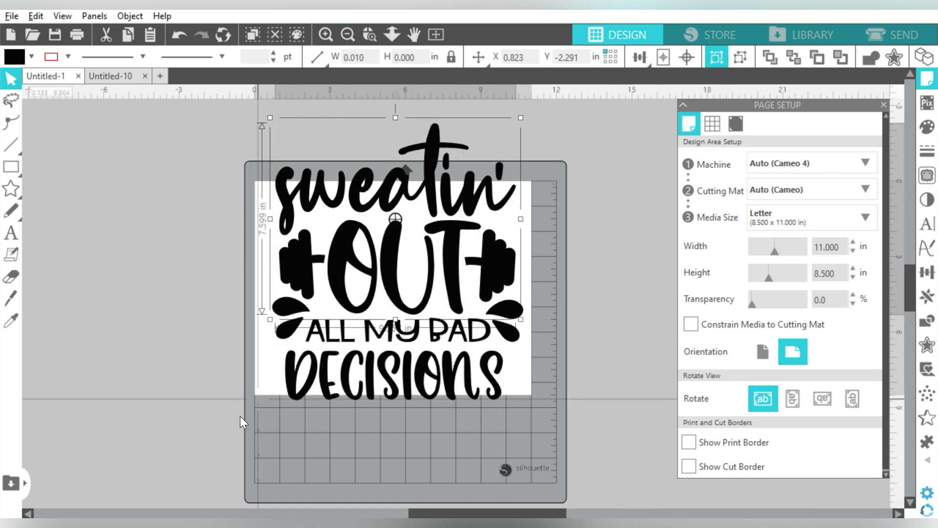
left_click_drag(243, 422, 553, 312)
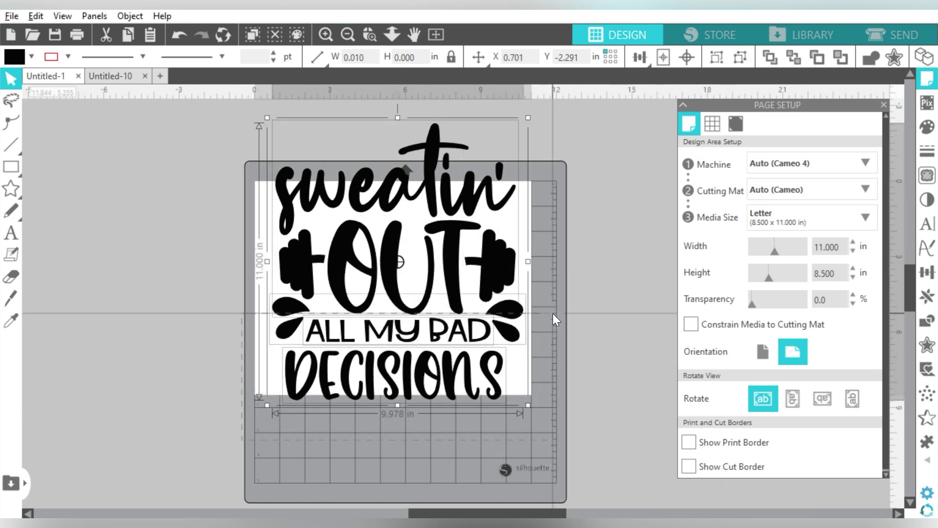
left_click(453, 271, "shift")
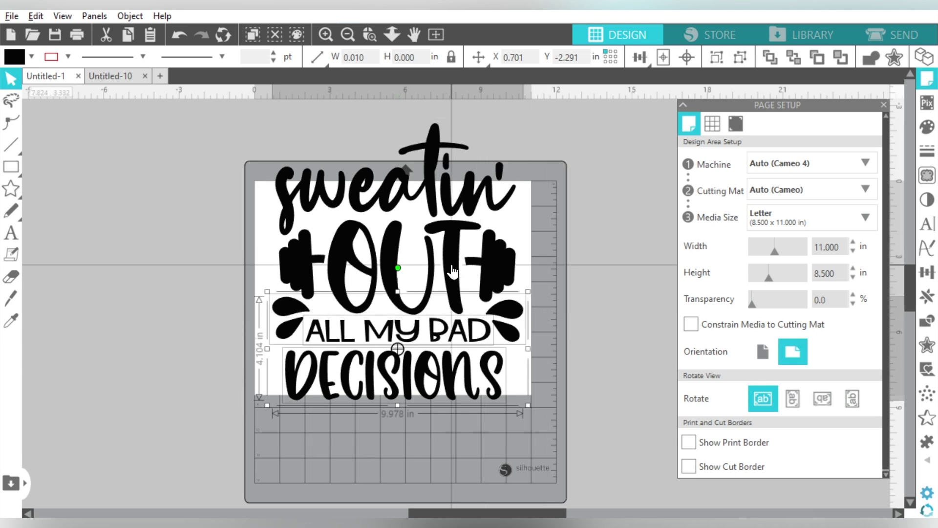
left_click(714, 55)
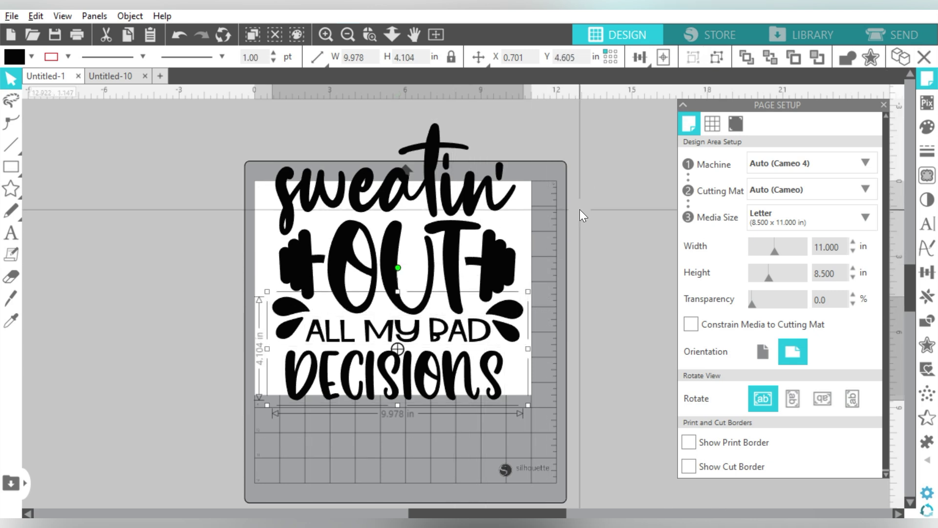
left_click_drag(398, 345, 71, 282)
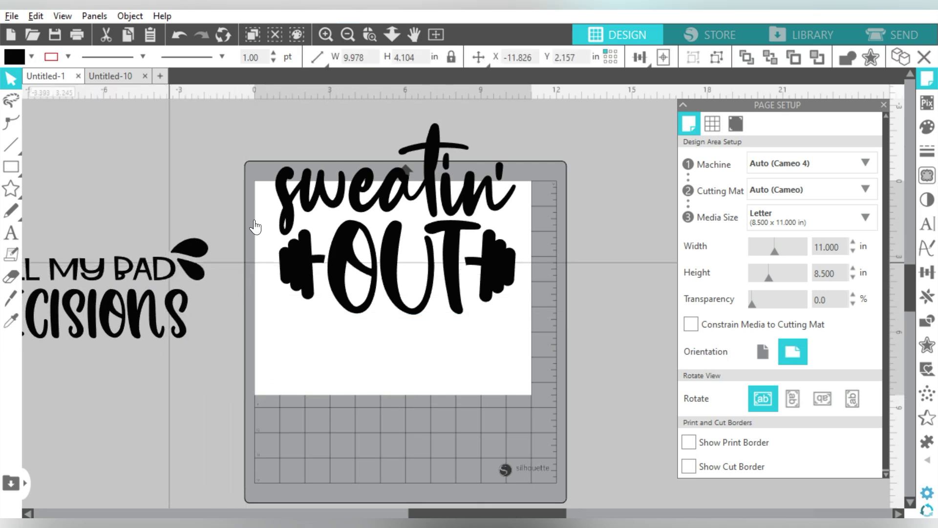
Step: Bring sweatin' OUT back onto the mat and centre it on the page
left_click_drag(255, 227, 619, 222)
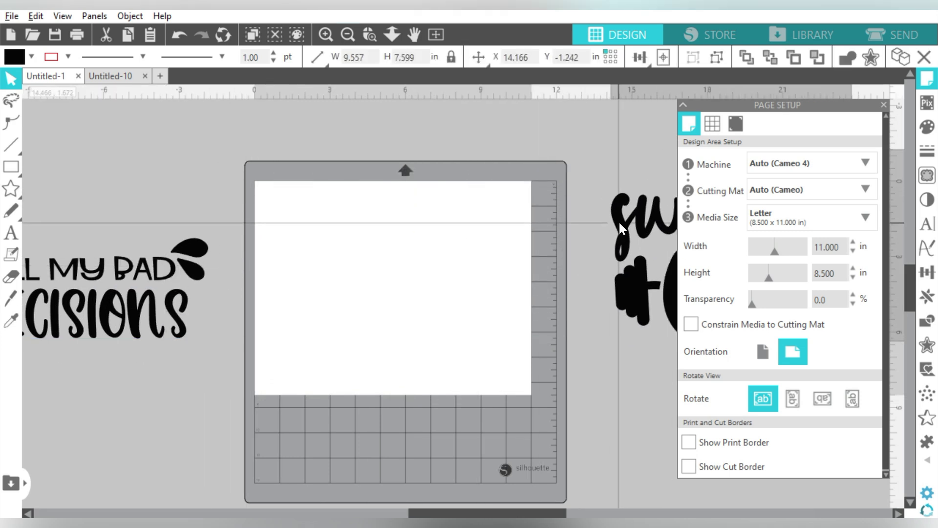
left_click(619, 223)
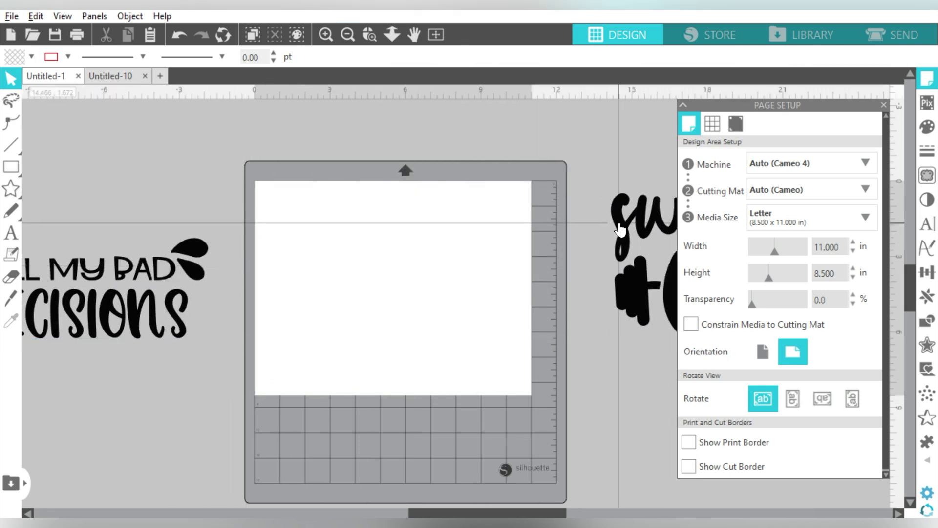
left_click_drag(619, 229, 276, 250)
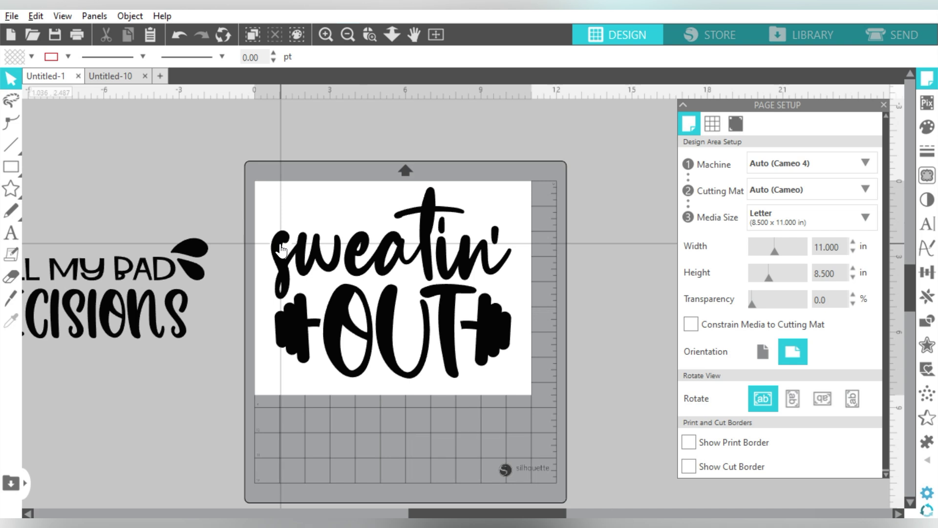
left_click(282, 250)
left_click(657, 58)
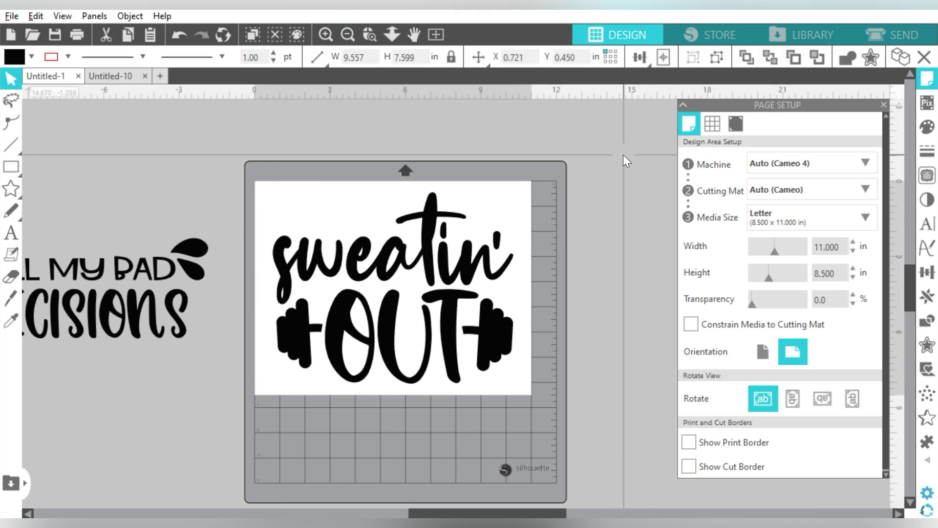
left_click(623, 154)
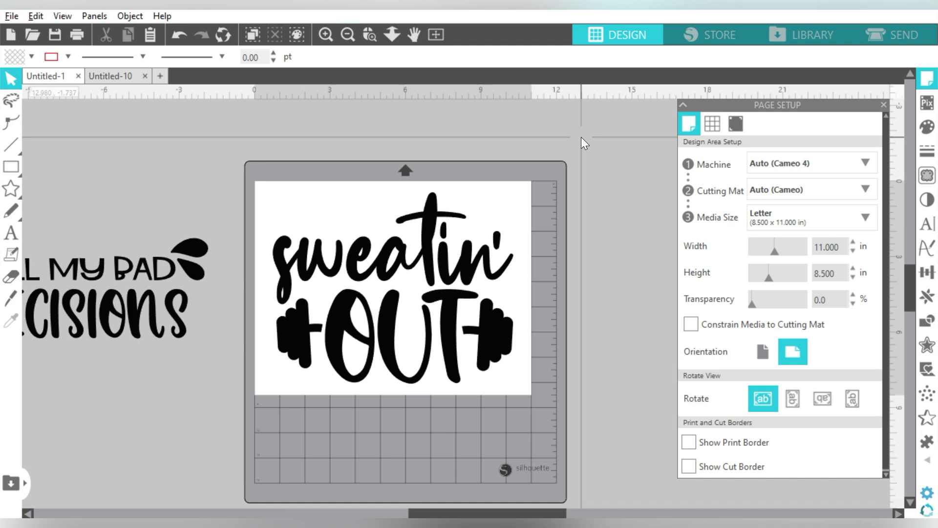
Step: In the Send panel, set the cut material to Cardstock, Plain (Force 20, Speed 4, 1 pass)
left_click(888, 28)
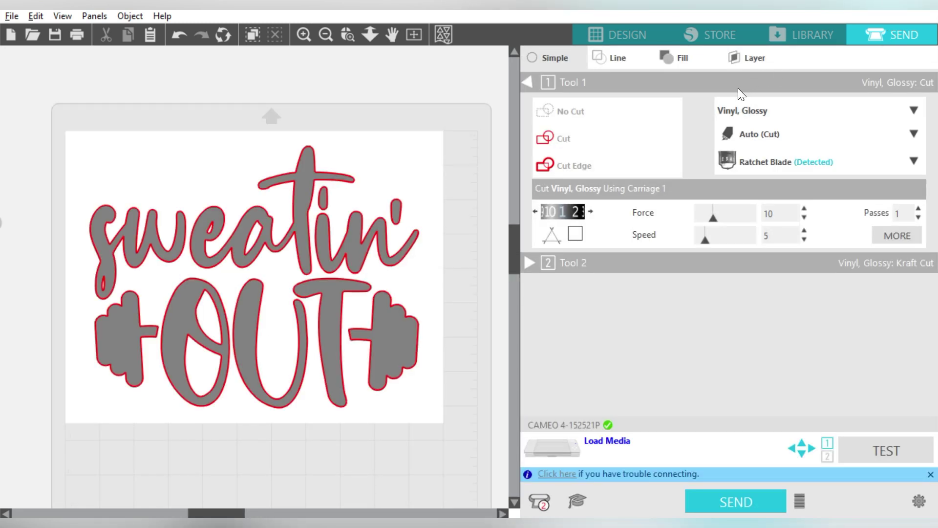
left_click(731, 111)
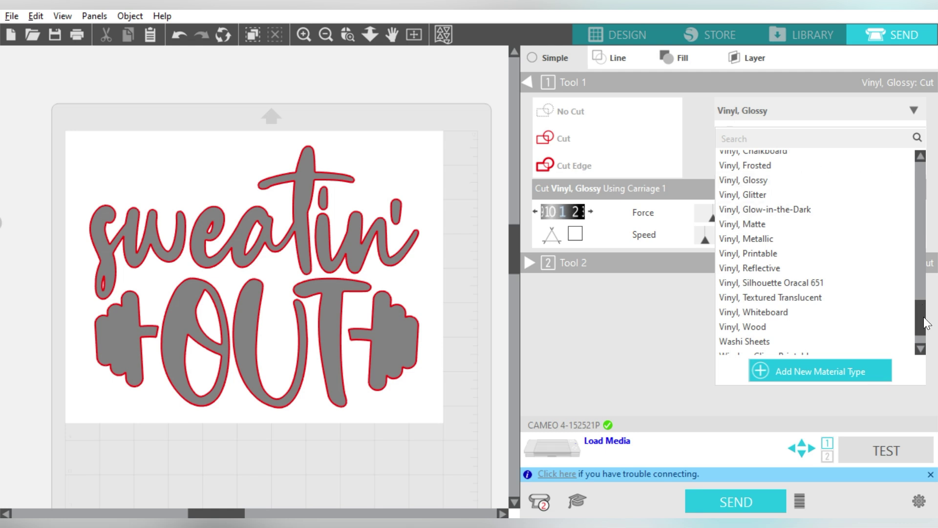
scroll(922, 208, "up", 1)
scroll(922, 208, "up", 10)
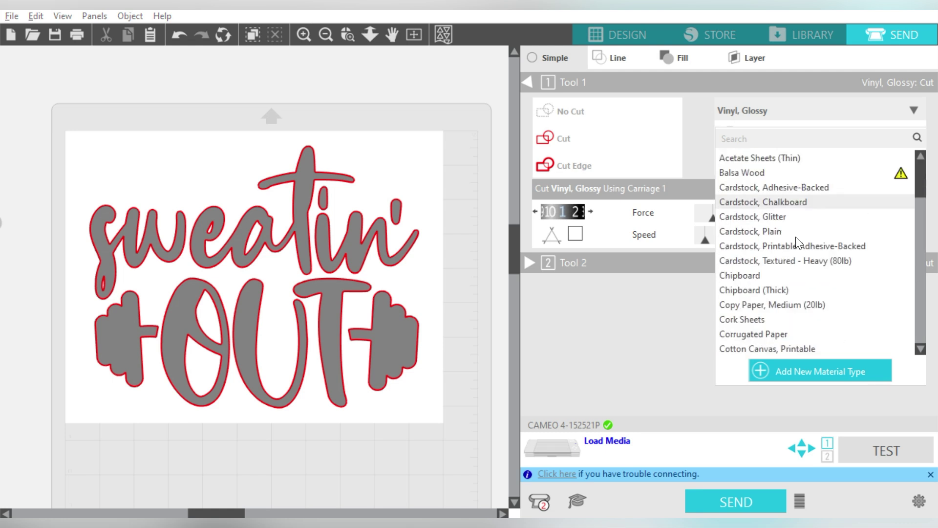
left_click(840, 231)
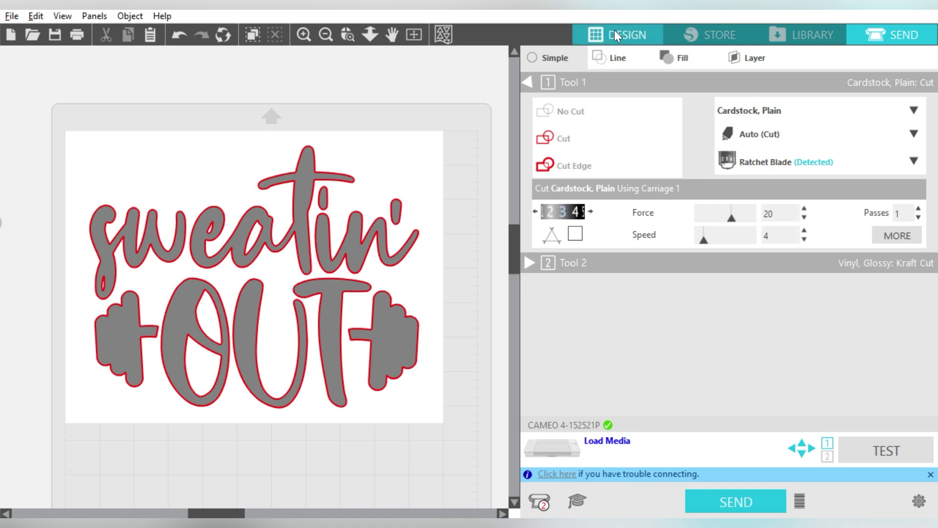
left_click(322, 32)
left_click(323, 31)
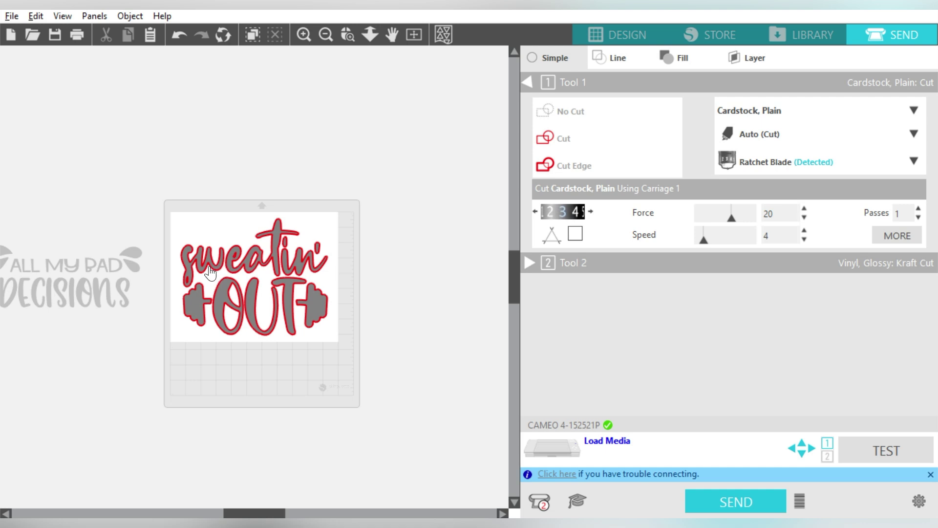
Step: Move sweatin' OUT off the mat to the right and place ALL MY BAD DECISIONS onto the mat
left_click_drag(210, 273, 441, 248)
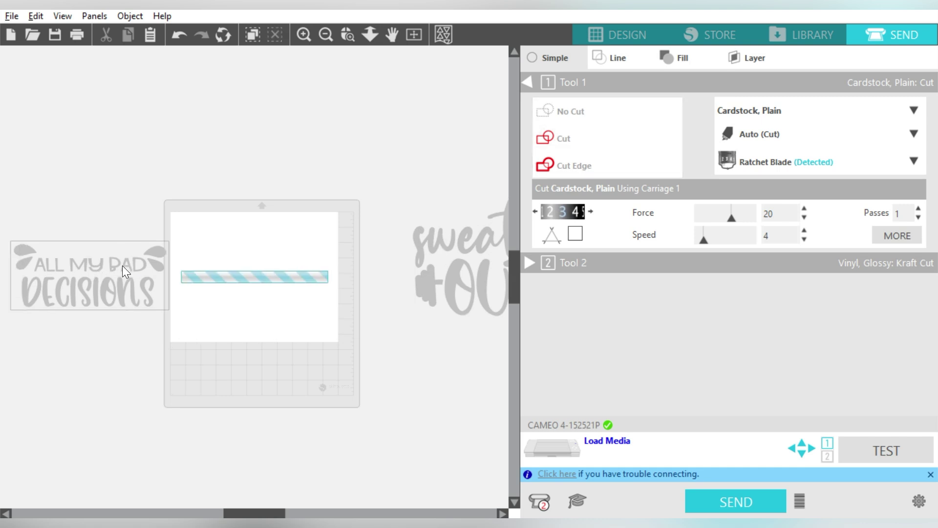
left_click_drag(126, 271, 260, 253)
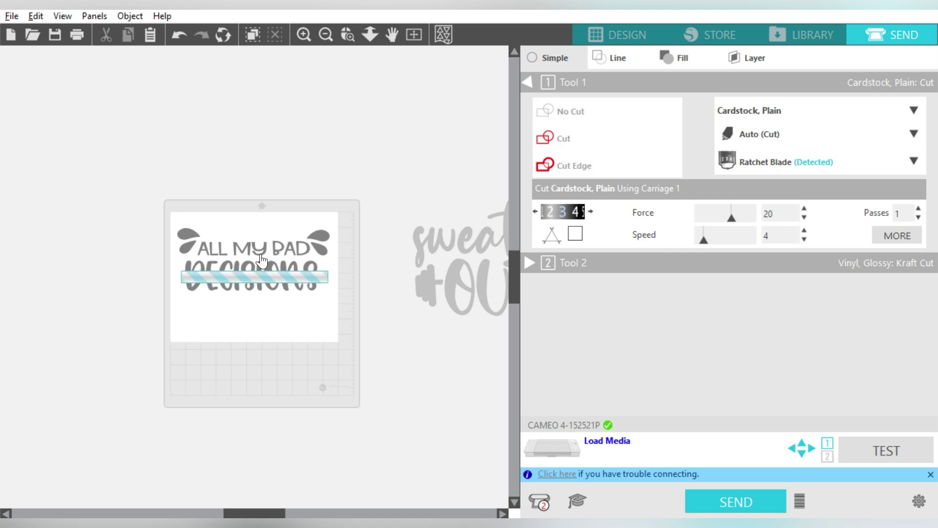